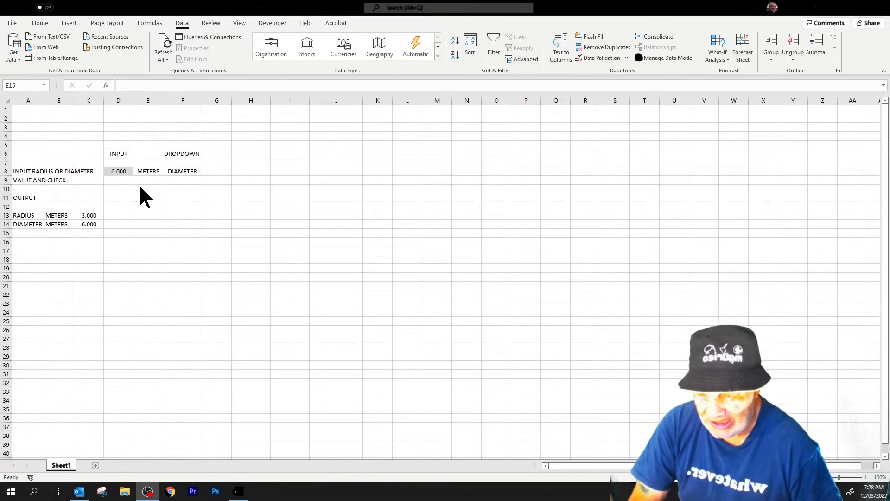
- Examine the input prompt of value cell D8 and the RADIUS/DIAMETER choices offered by the dropdown in F8
left_click(129, 175)
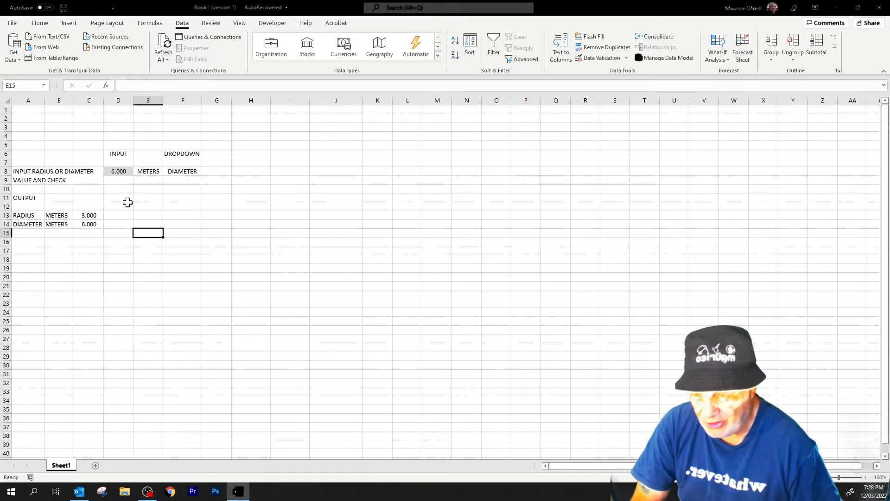
left_click(121, 171)
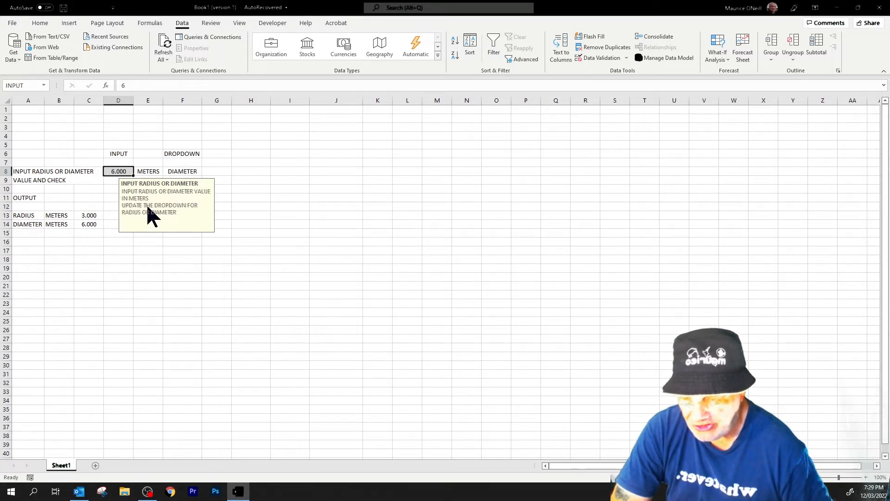
left_click(257, 212)
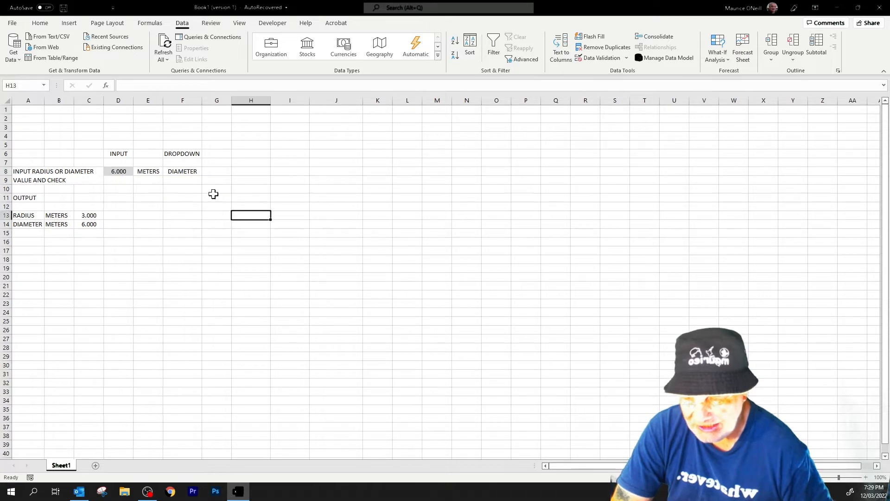
left_click(195, 170)
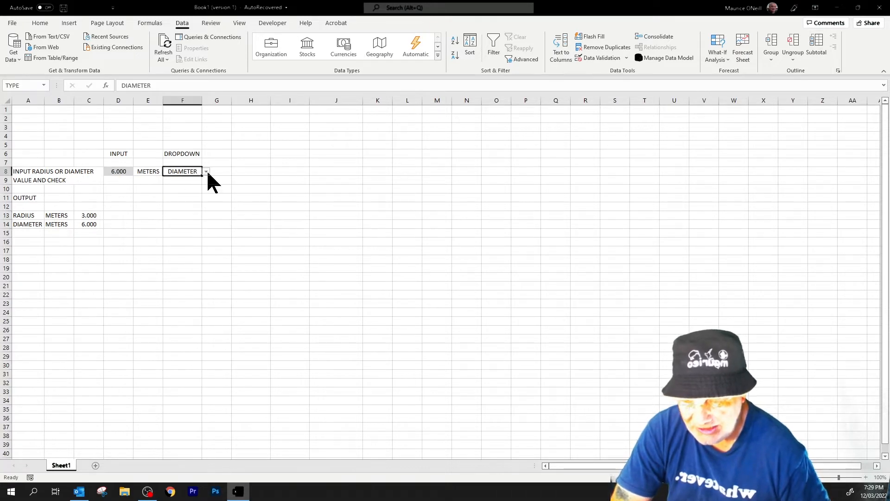
left_click(206, 172)
left_click(198, 185)
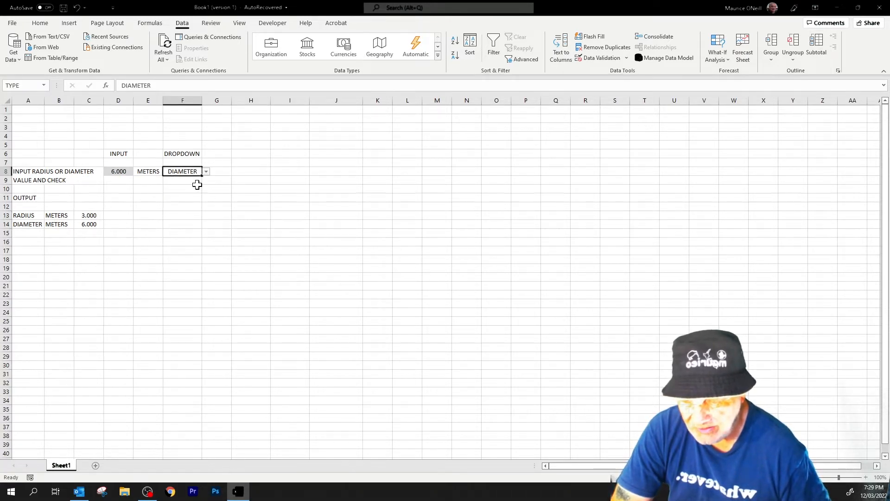
left_click(129, 172)
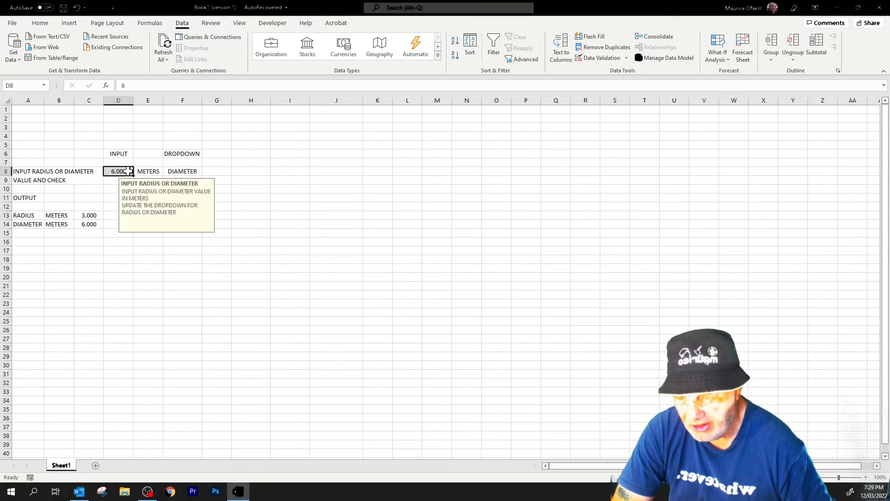
left_click(187, 268)
- Review the data validation criteria and input message defined for the input value cell D8
left_click(120, 172)
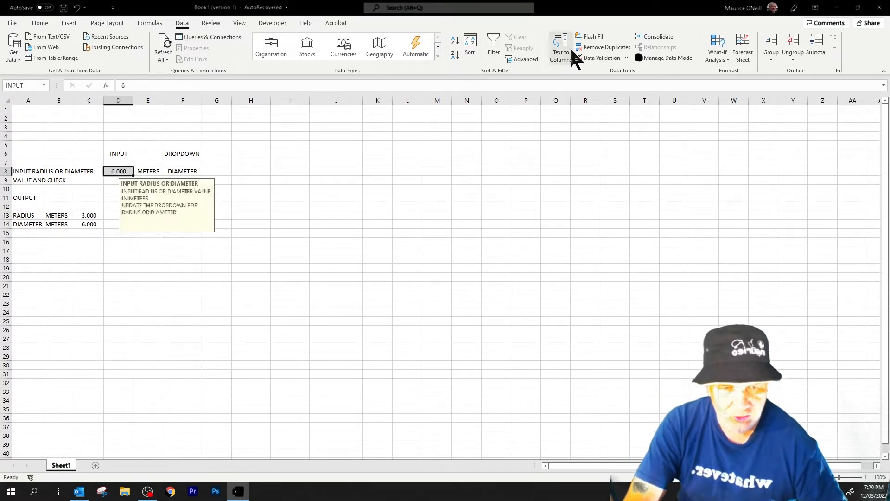
left_click(611, 58)
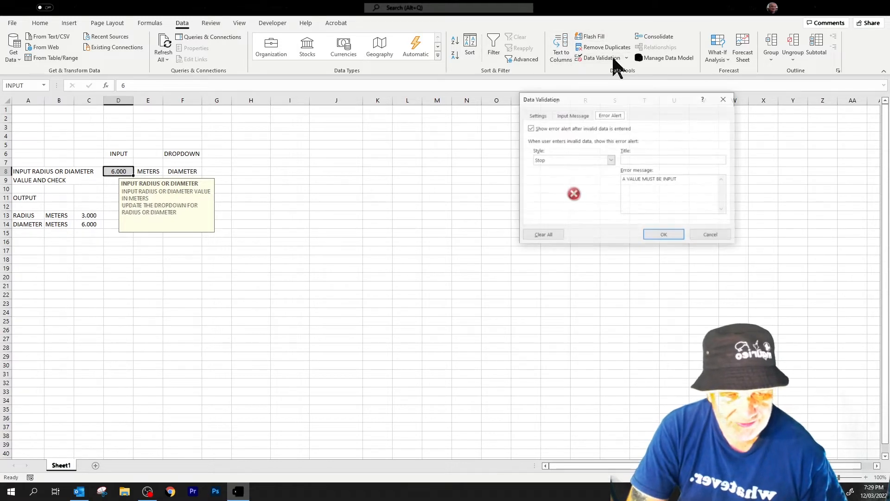
left_click(538, 115)
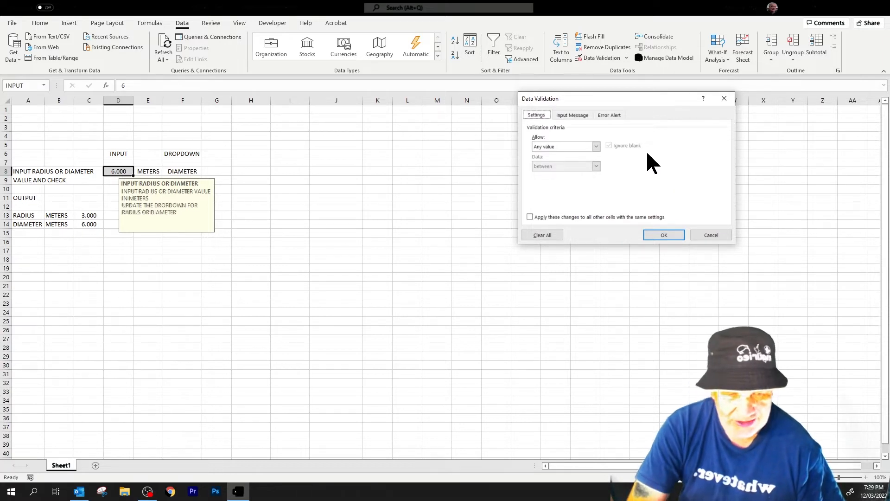
left_click(574, 115)
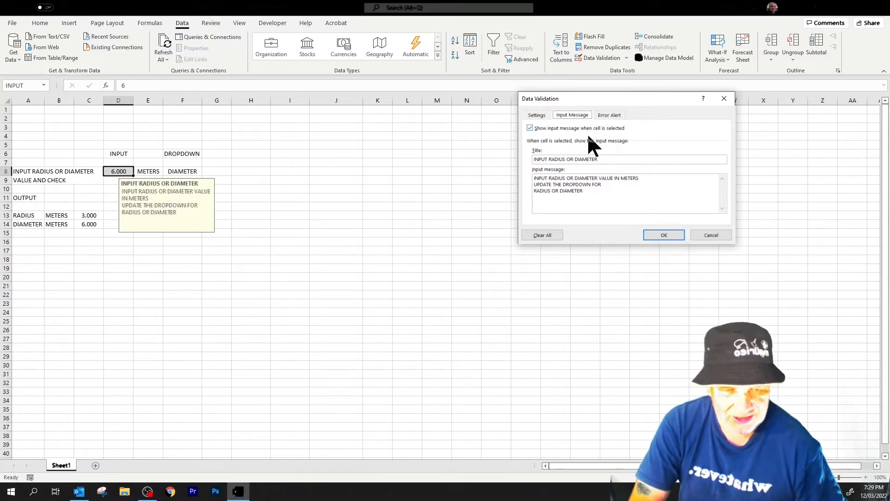
left_click(542, 114)
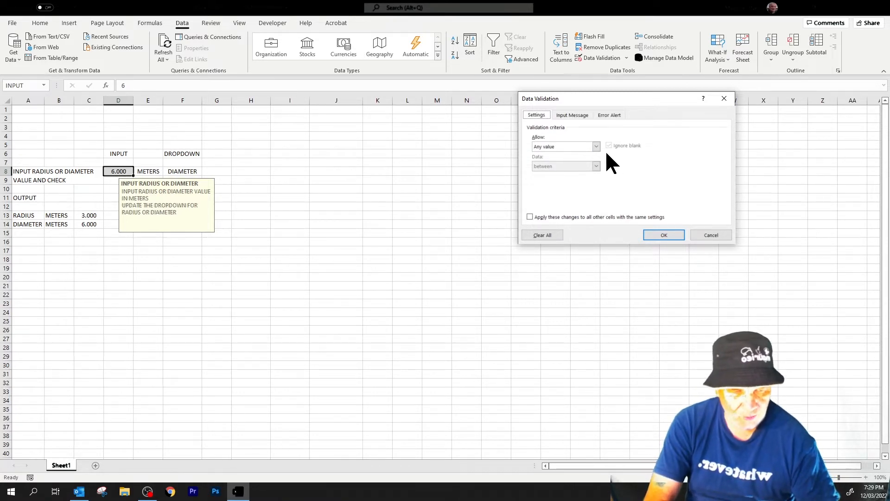
left_click(581, 116)
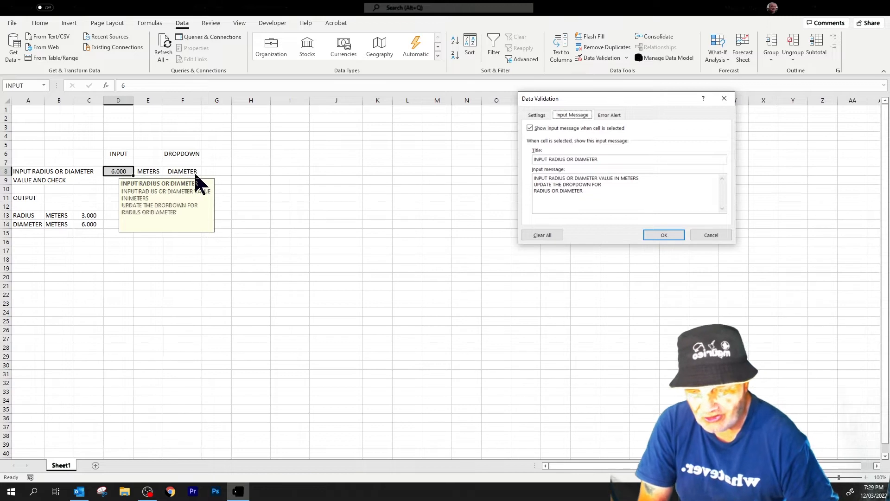
left_click(672, 234)
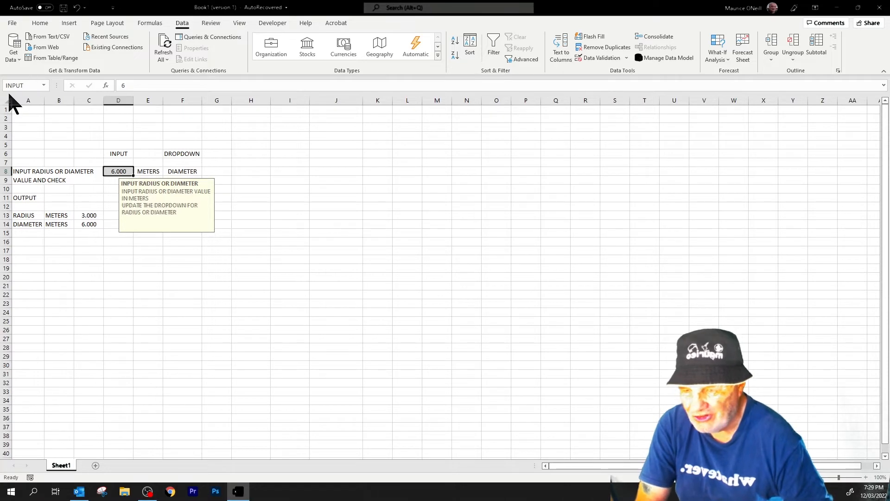
left_click(267, 239)
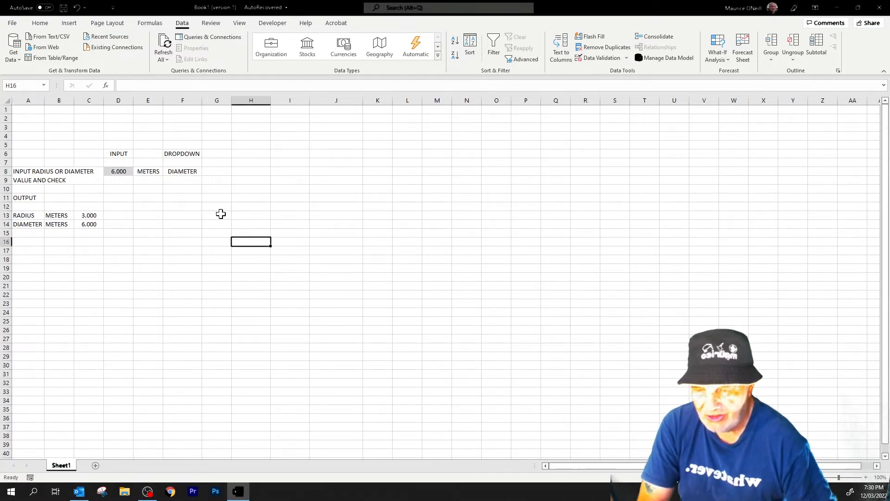
- Review the data validation of dropdown cell F8, including its allowed type, list source, input message and error alert
left_click(111, 172)
left_click(152, 171)
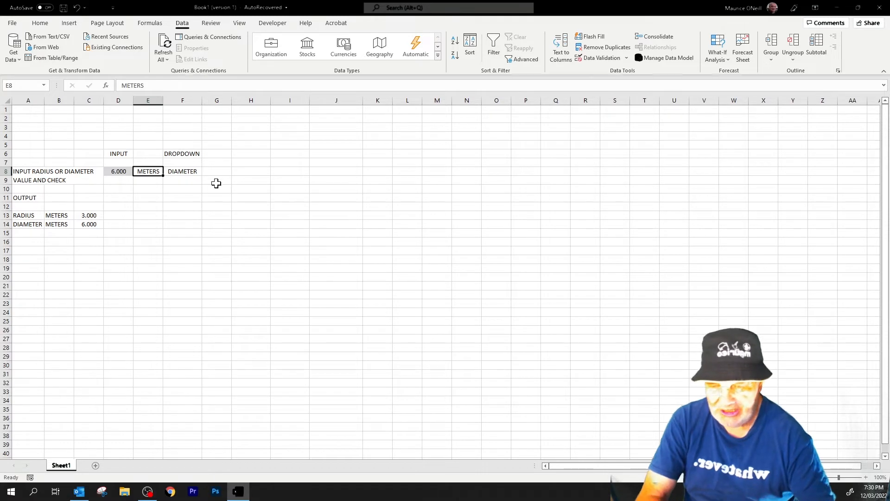
left_click(188, 172)
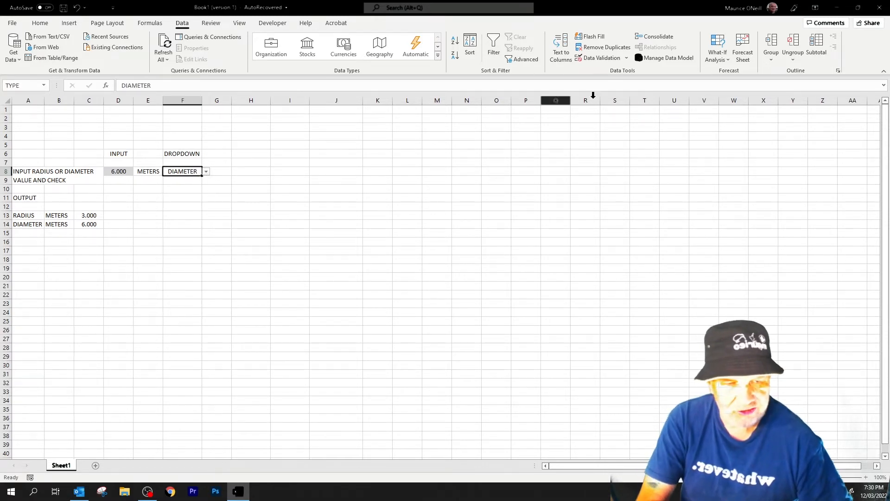
left_click(616, 59)
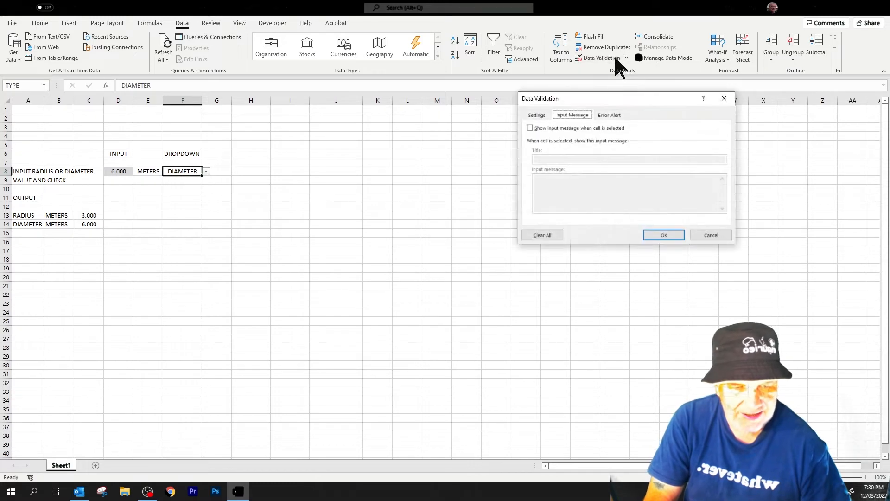
left_click(544, 115)
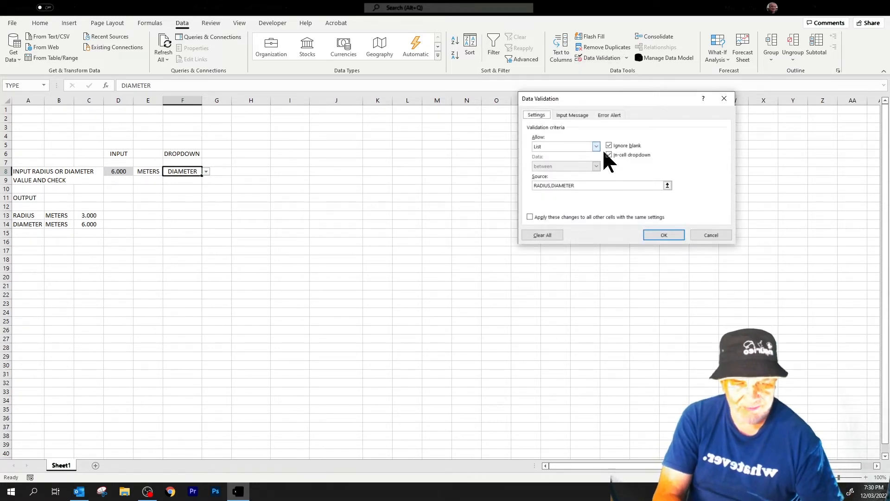
left_click(597, 147)
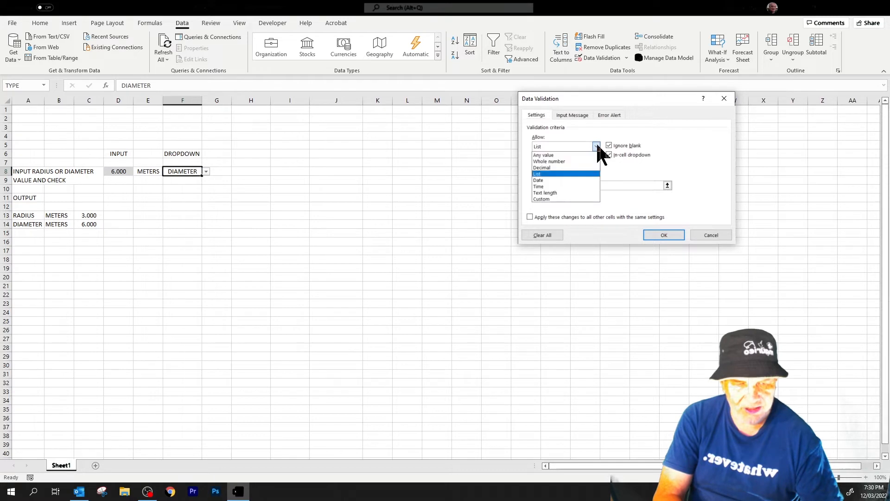
left_click(557, 174)
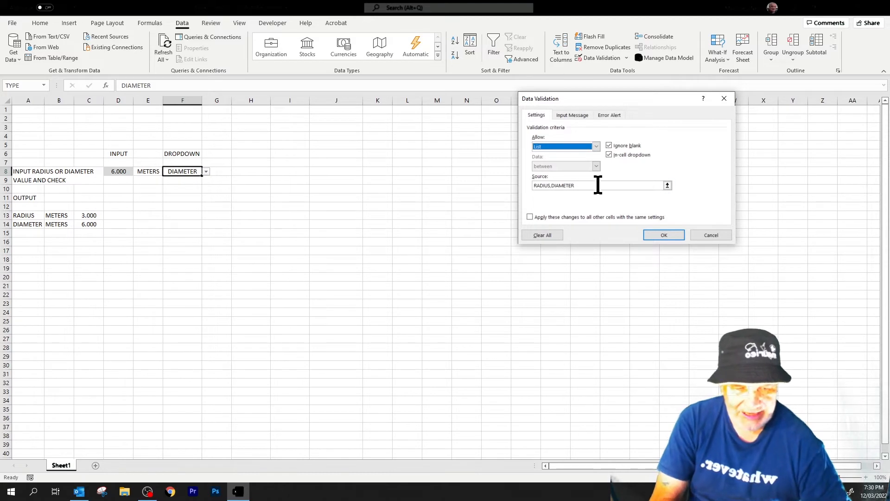
left_click(575, 115)
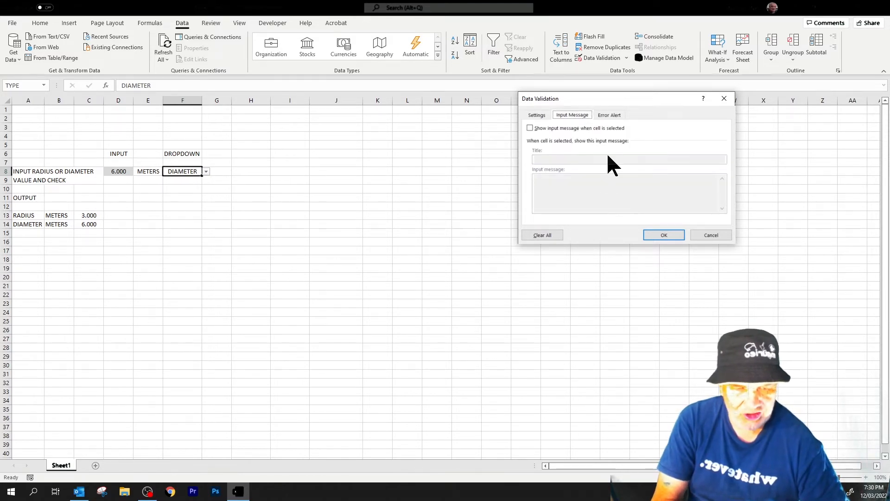
left_click(608, 116)
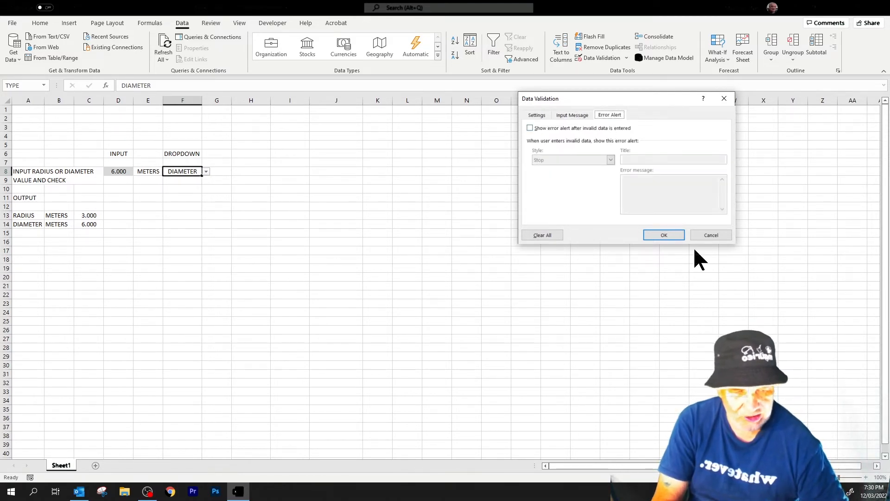
left_click(664, 235)
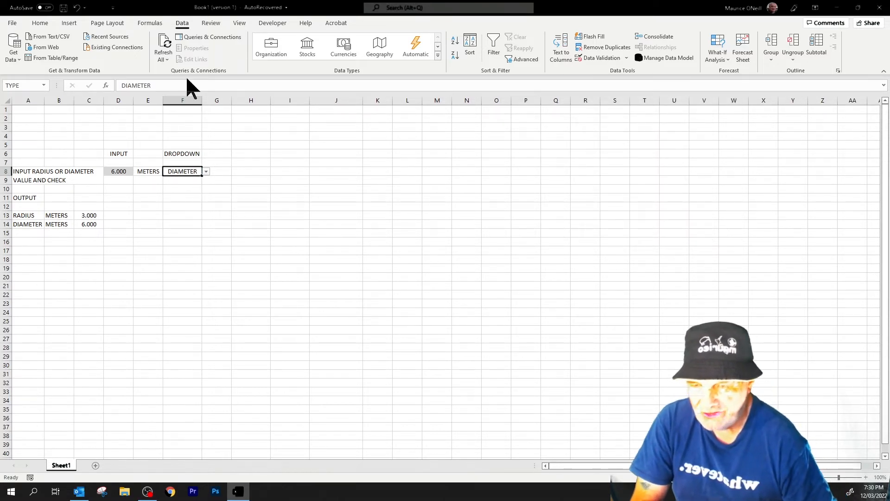
- Set the dropdown in F8 to RADIUS
left_click(206, 171)
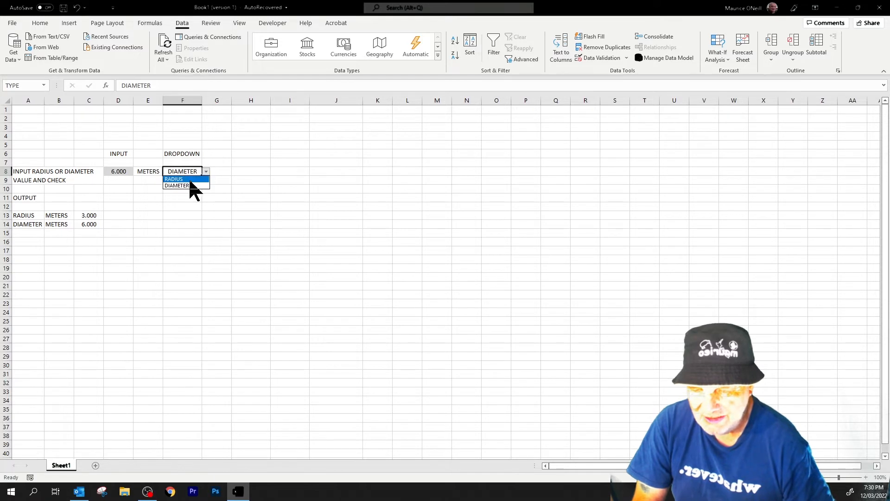
left_click(191, 188)
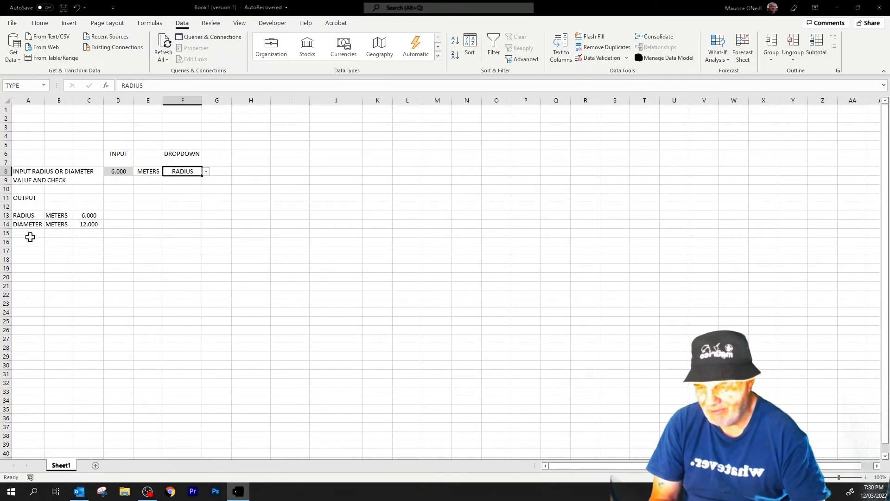
- Examine the output labels and units, and compare the formulas for the radius in C13 and the diameter in C14
left_click(28, 216)
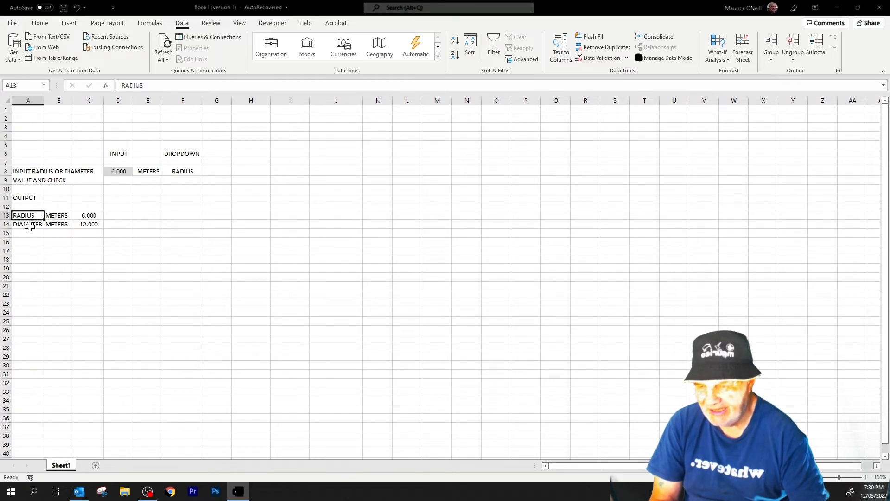
left_click(29, 225)
left_click(58, 214)
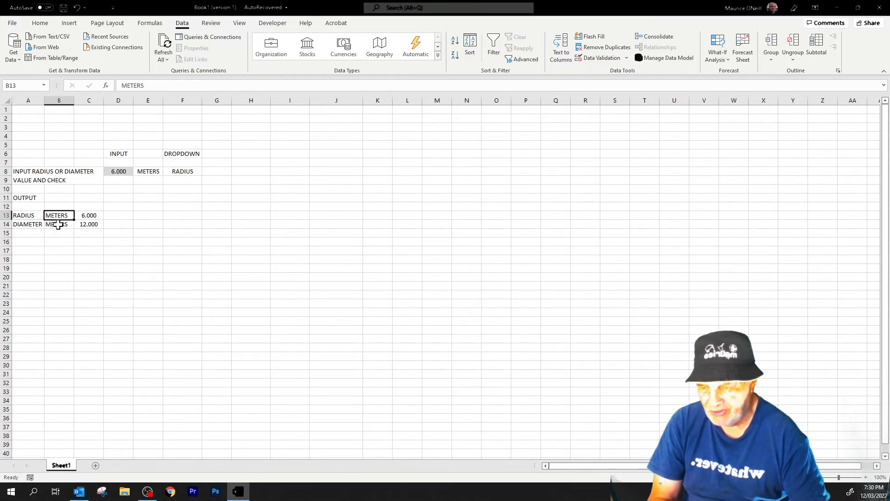
left_click(58, 224)
left_click(85, 215)
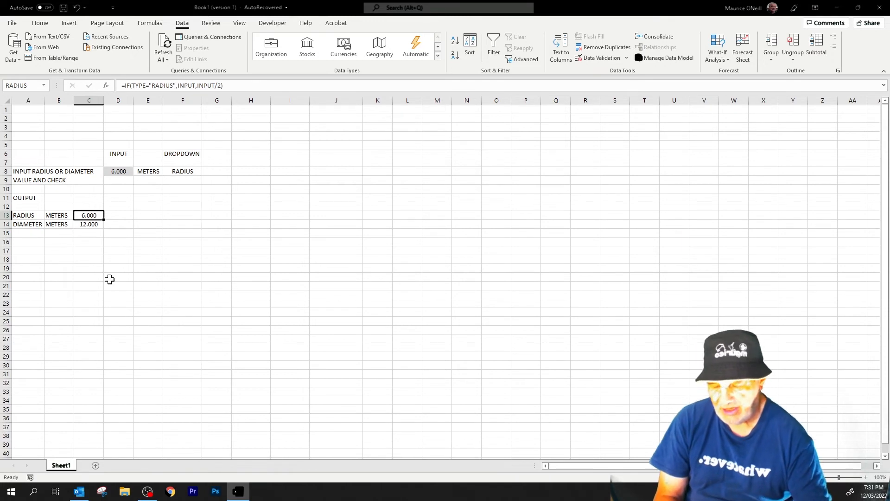
left_click(87, 225)
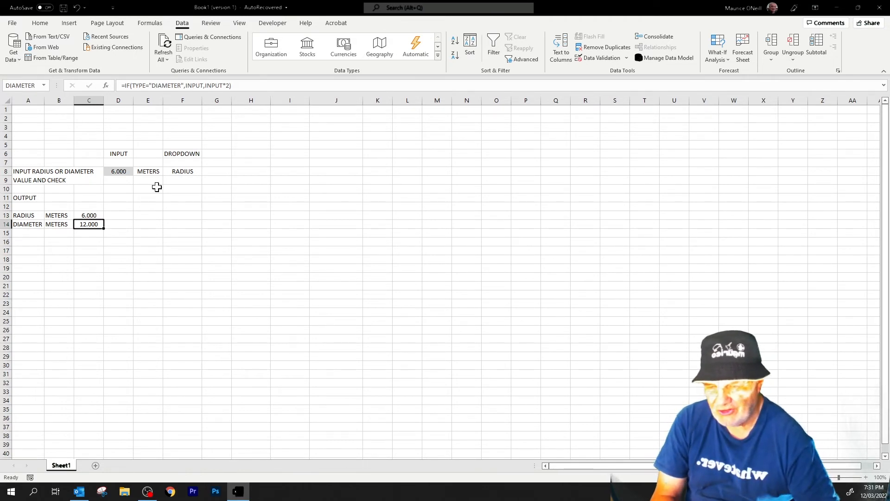
left_click(185, 173)
left_click(200, 207)
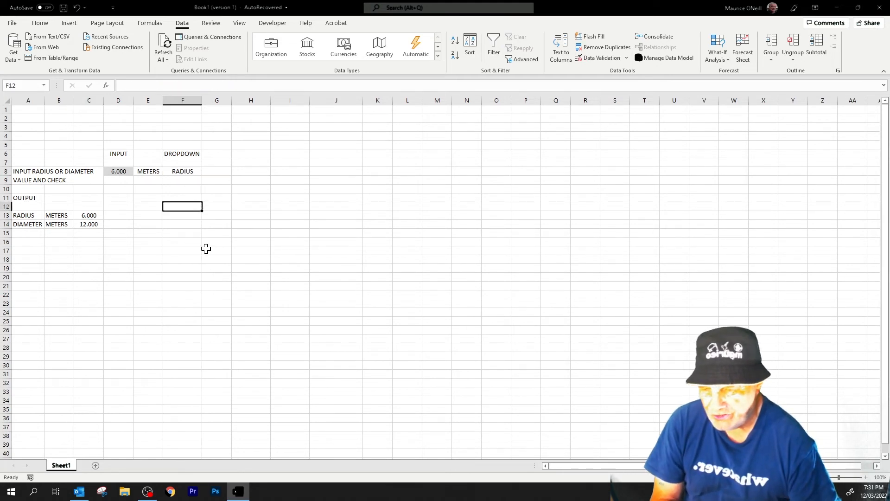
left_click(82, 224)
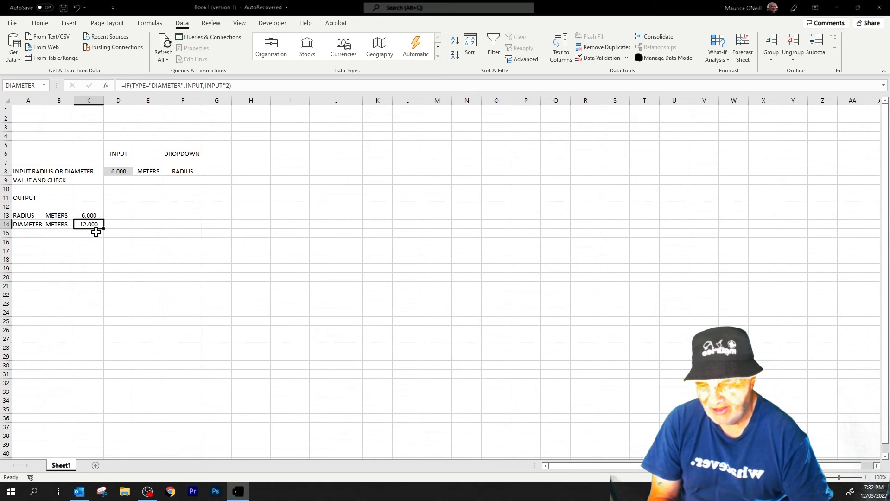
left_click(91, 216)
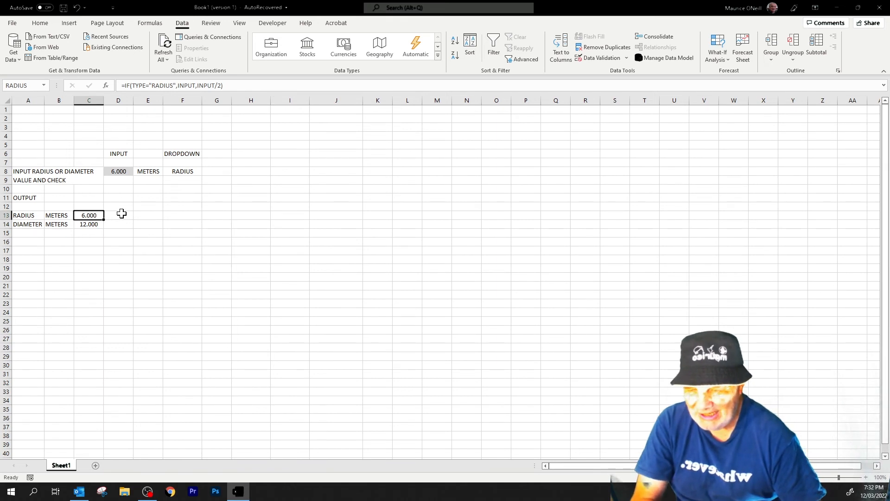
left_click(92, 224)
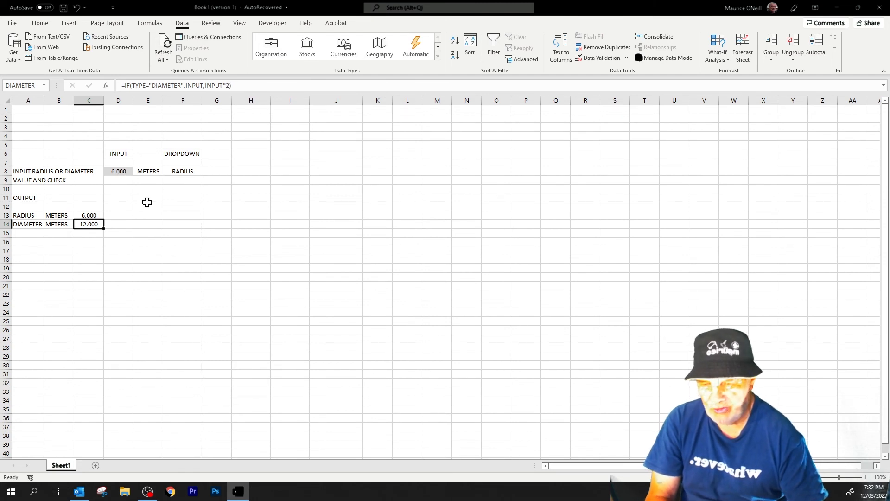
left_click(98, 241)
left_click(92, 214)
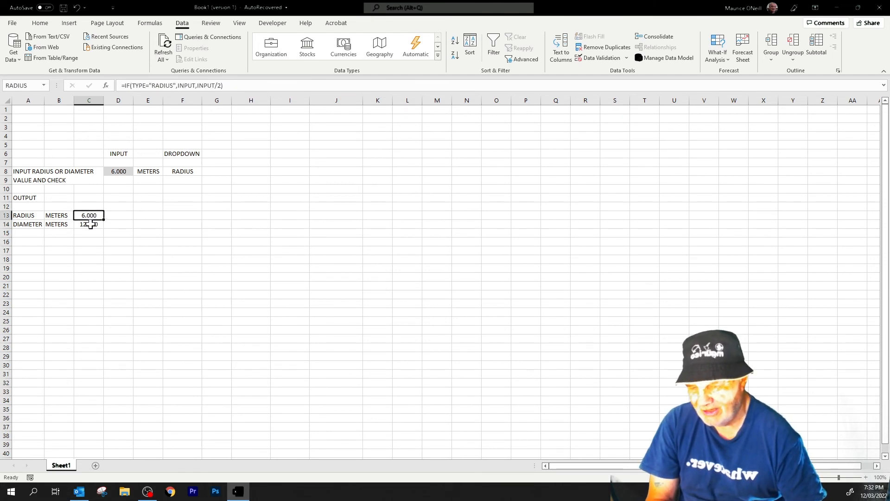
left_click(91, 225)
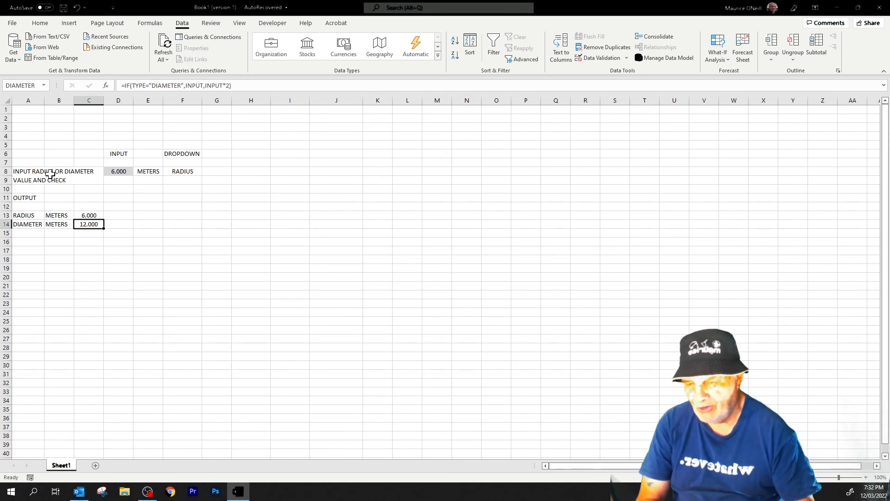
- Set the input value in D8 to 100 meters
left_click(127, 170)
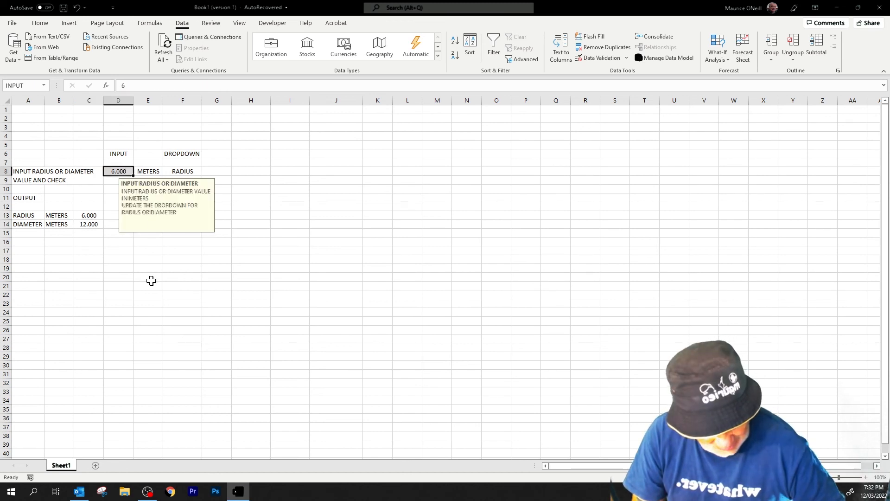
type("1")
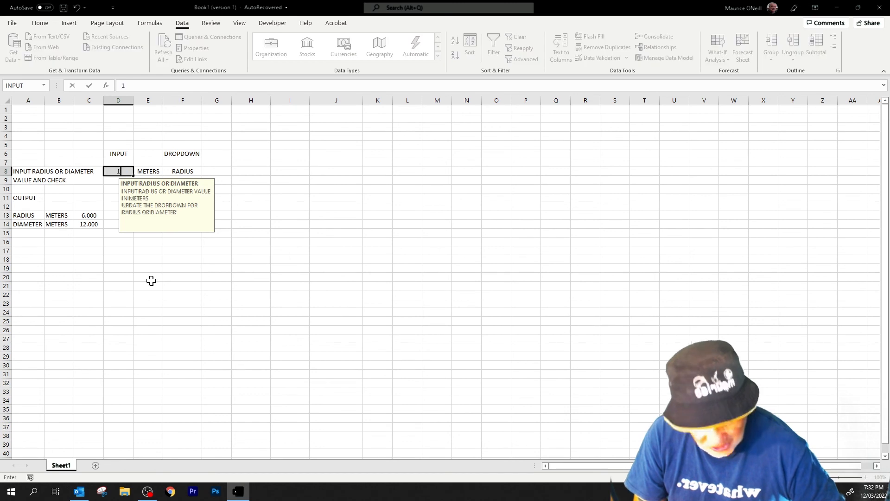
key("Return")
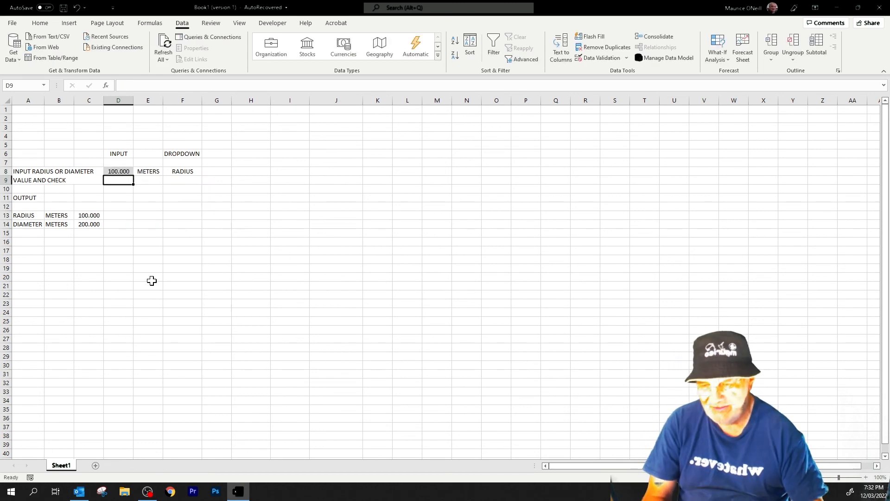